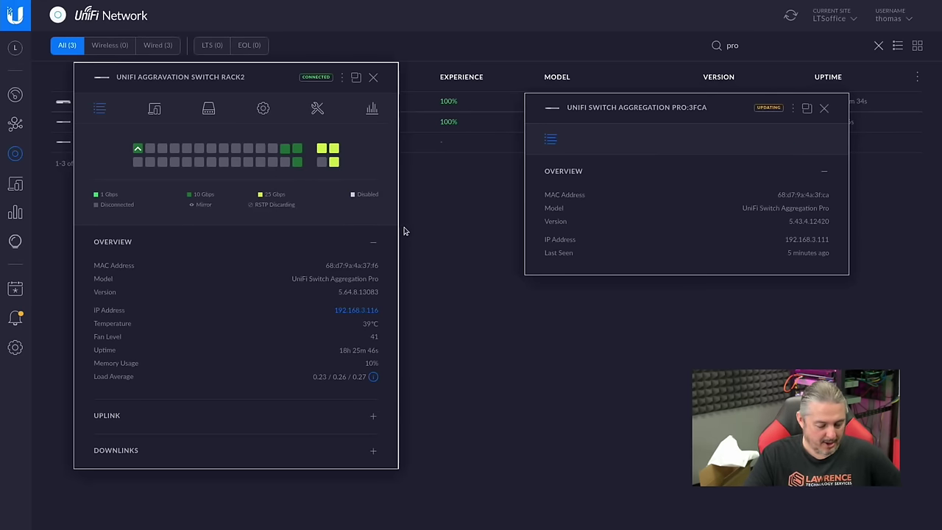
Switch to the terminal and run the bandwidth test iperf3 -c 192.168.3.228 twice on the xcp-ng-supermicro host.
key("super")
left_click(301, 275)
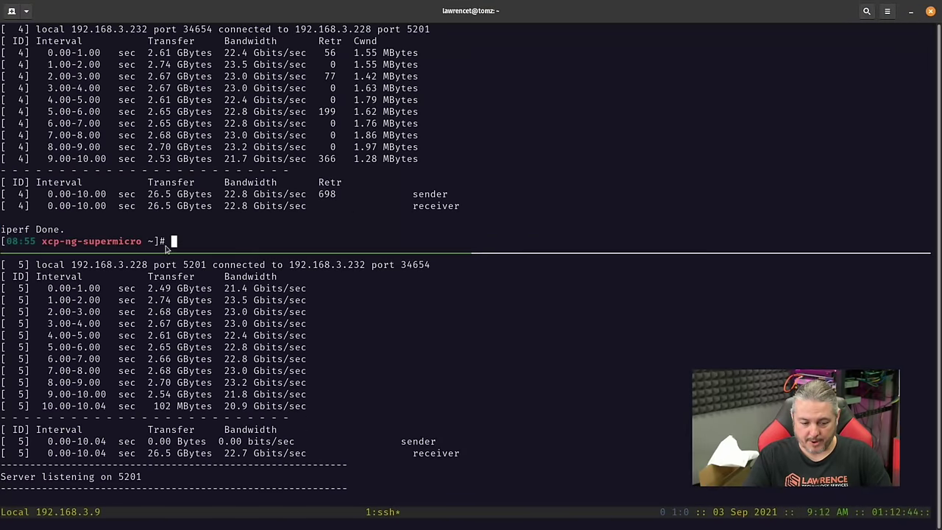
key("Up")
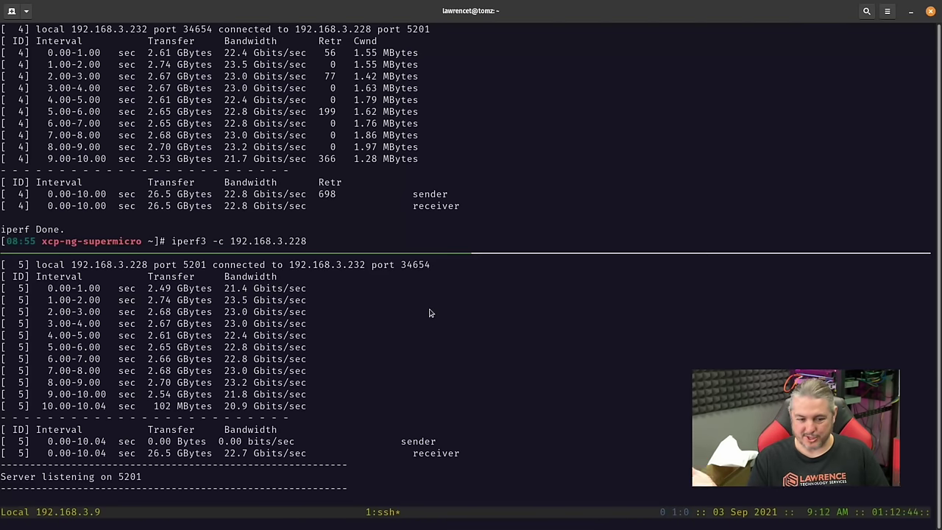
key("Return")
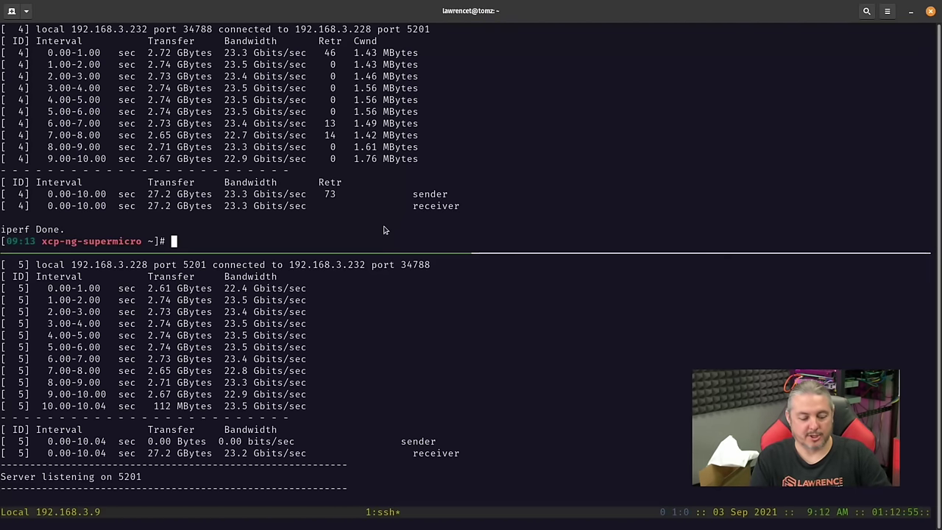
key("Up")
key("Return")
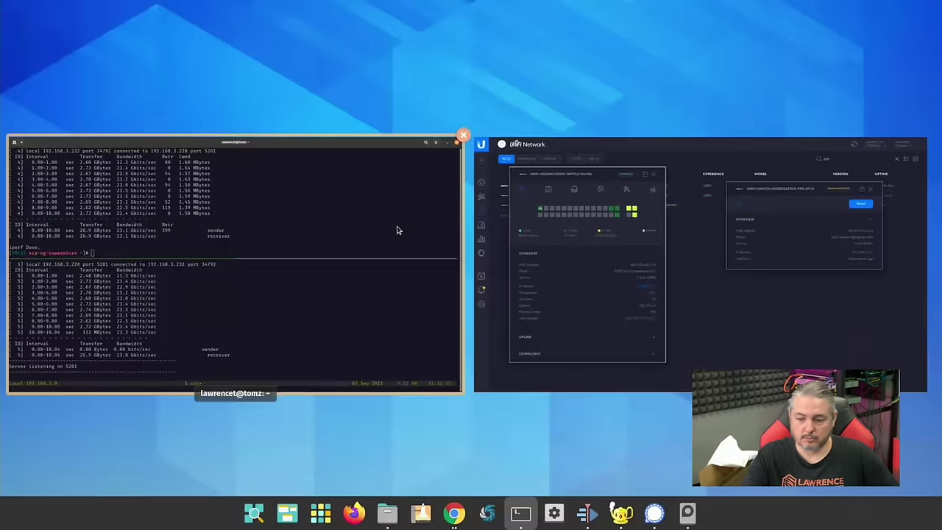
Switch to UniFi Network, adopt the pending UniFi Switch Aggregation Pro:3FCA, and select port 2 on the Rack2 switch.
left_click(794, 253)
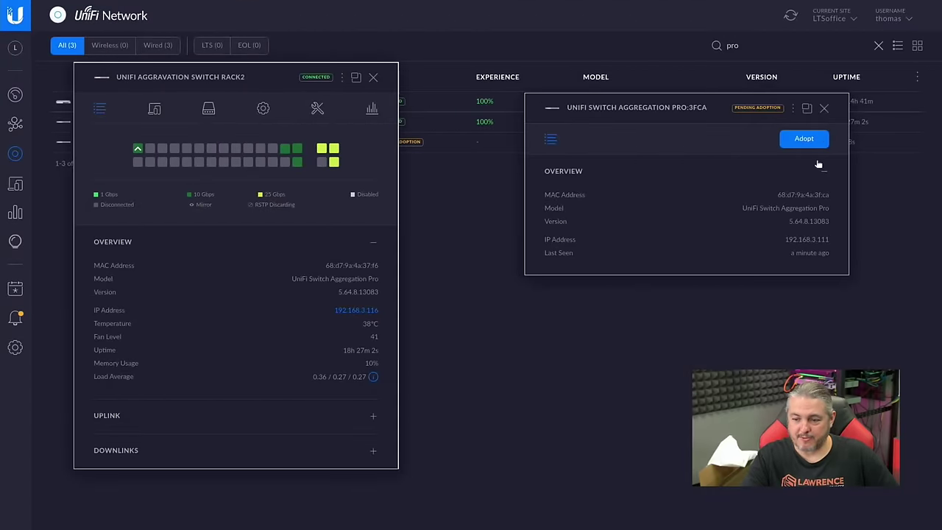
left_click(803, 139)
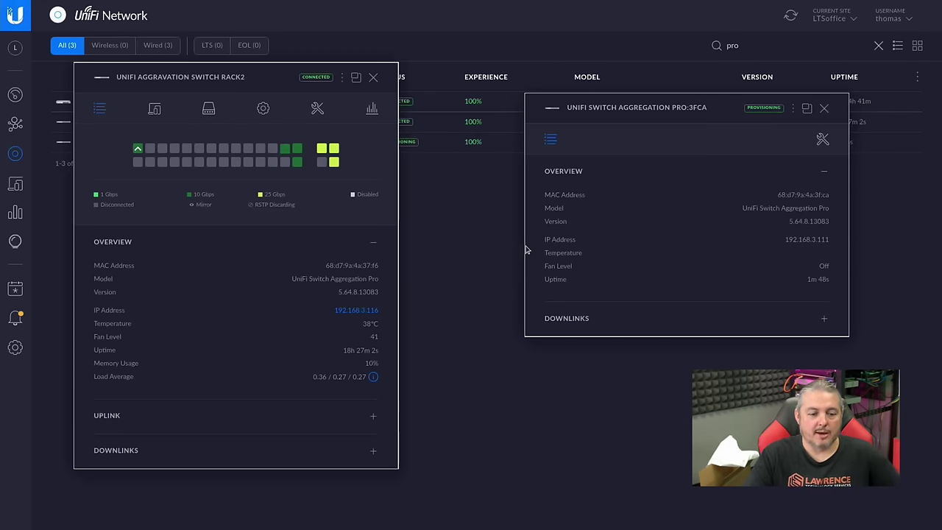
left_click(135, 162)
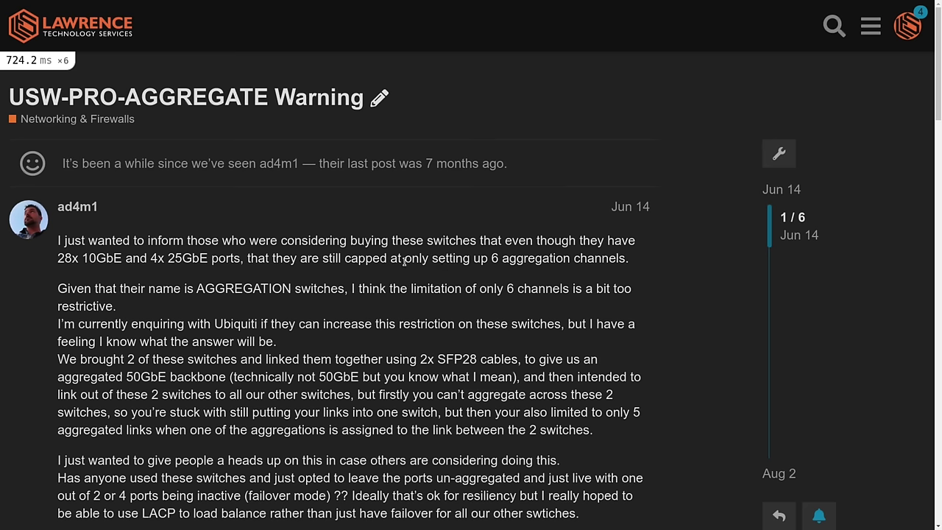
Read the USW-PRO-AGGREGATE Warning forum thread, highlighting the passages on the aggregation channel limit and the 5.64.8 firmware.
left_click_drag(404, 258, 626, 259)
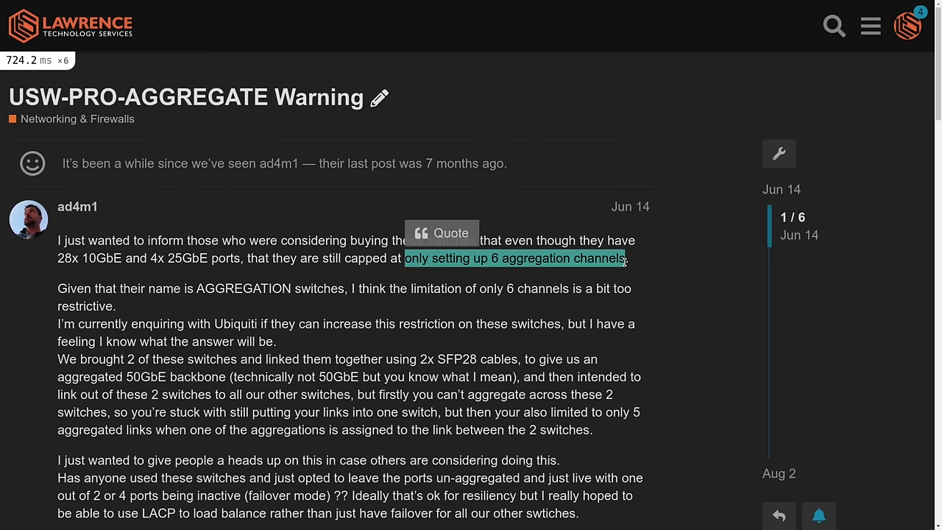
left_click(662, 264)
mouse_move(627, 208)
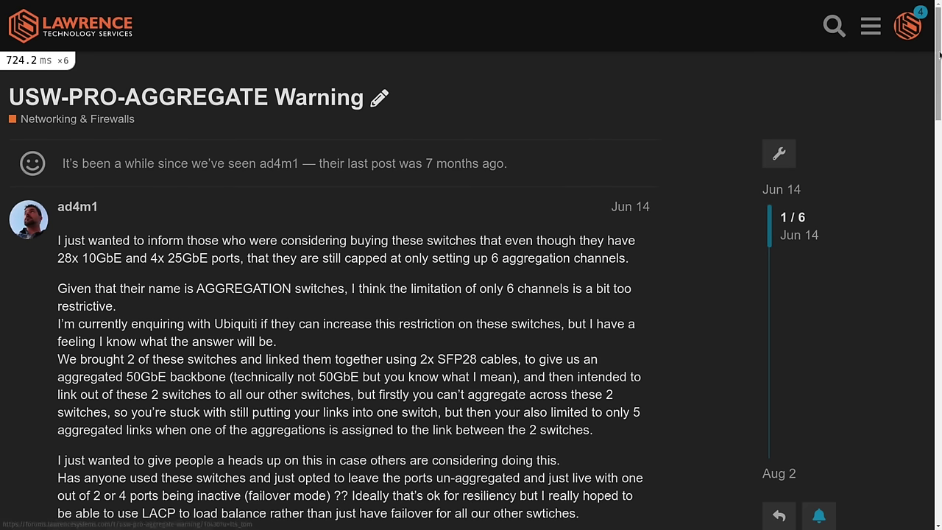
left_click_drag(939, 55, 939, 280)
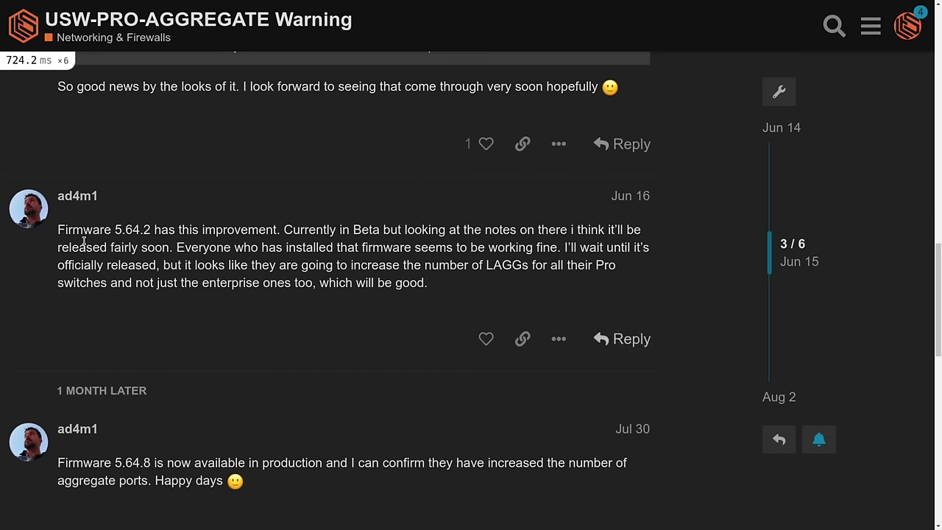
scroll(195, 300, "down", 2)
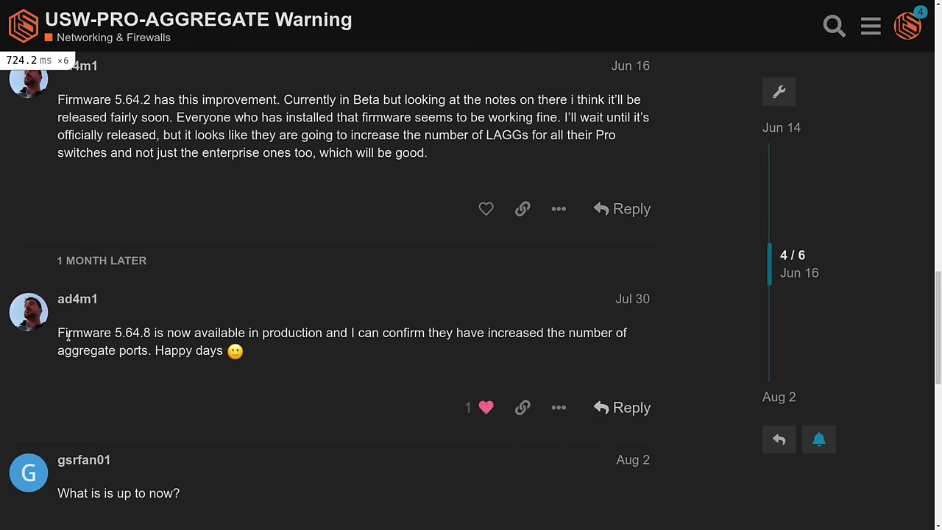
left_click_drag(56, 336, 225, 361)
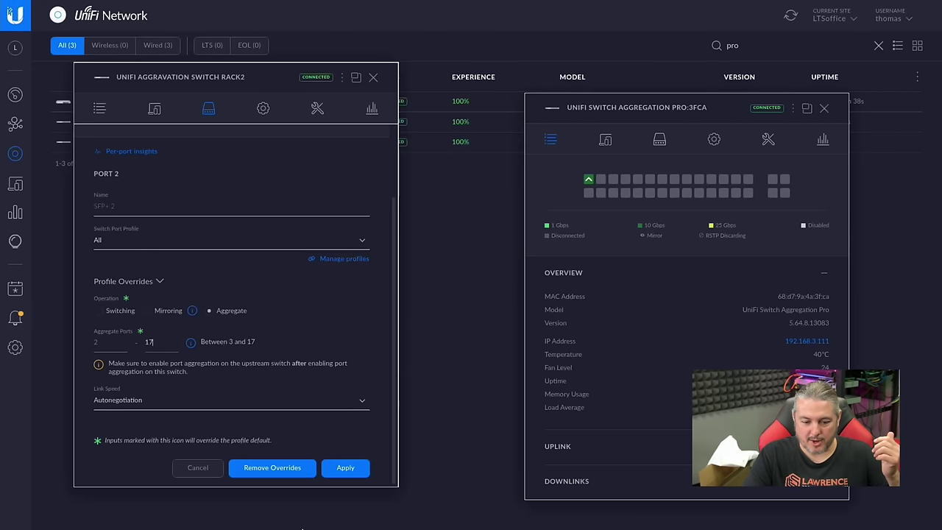
Apply the aggregate override for ports 2 to 17 on the Rack2 switch.
left_click(345, 467)
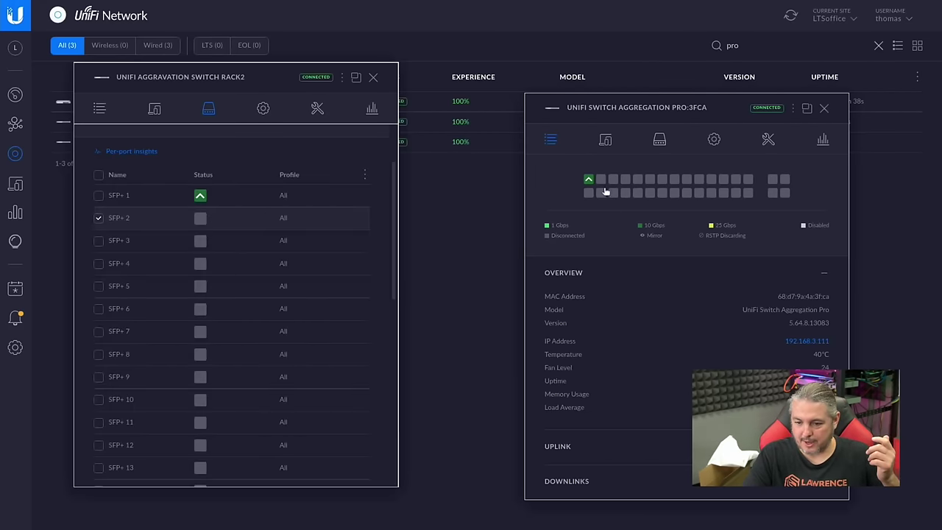
Open the settings of port SFP+ 3 on the 3FCA switch and move its panel over the Rack2 switch's panel.
left_click(602, 181)
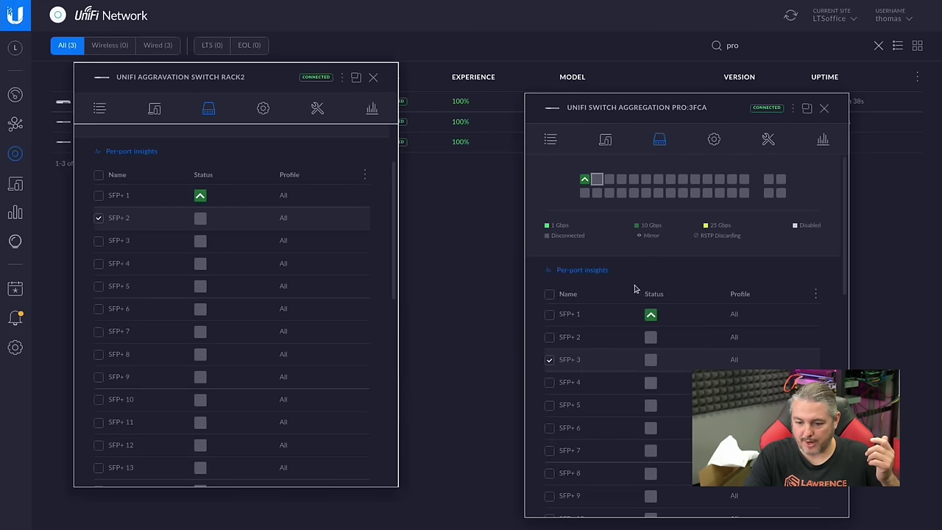
left_click(808, 362)
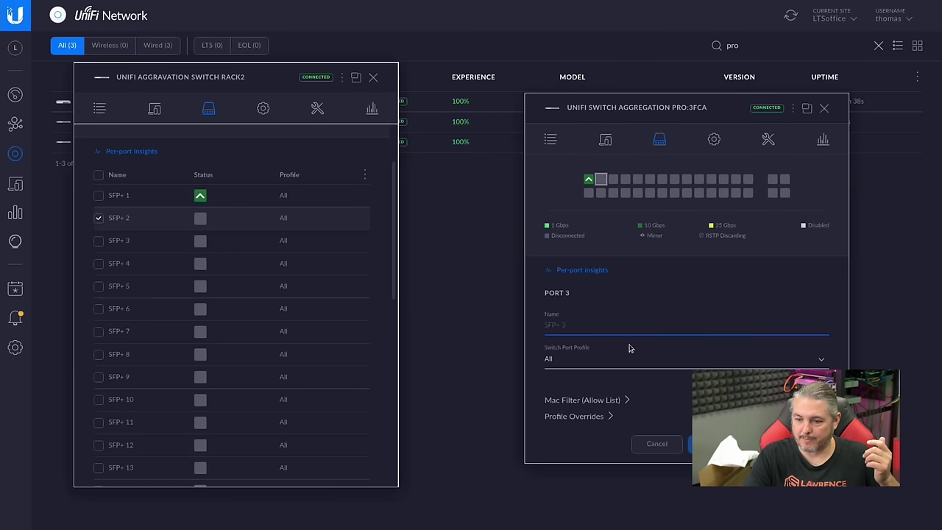
left_click_drag(745, 115, 410, 86)
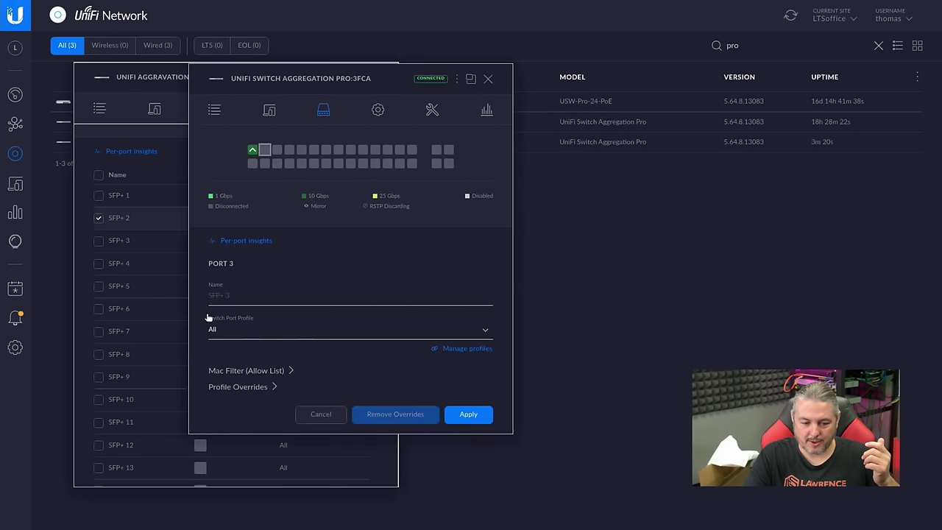
left_click(243, 329)
left_click(241, 330)
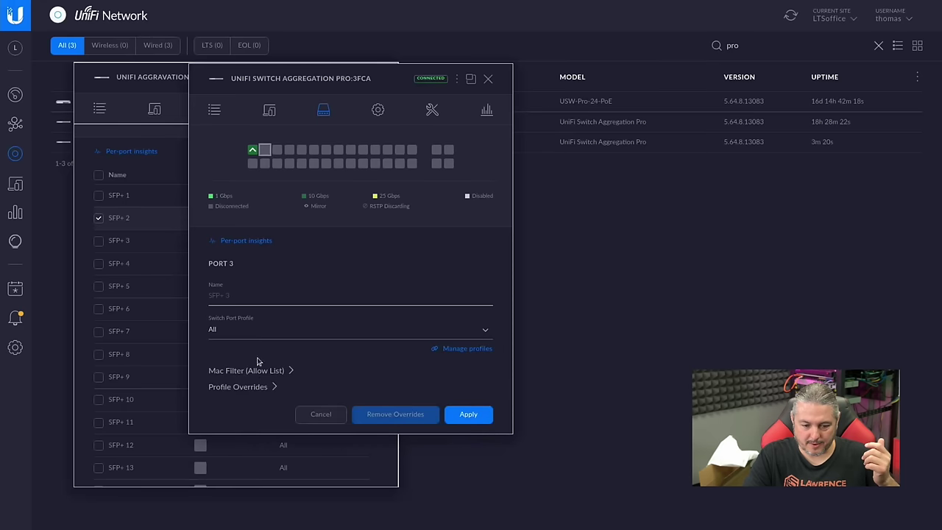
Try an Aggregate profile override covering ports 3 to 18 on port 3, and discard it without applying.
left_click(251, 387)
scroll(343, 317, "down", 2)
left_click(342, 312)
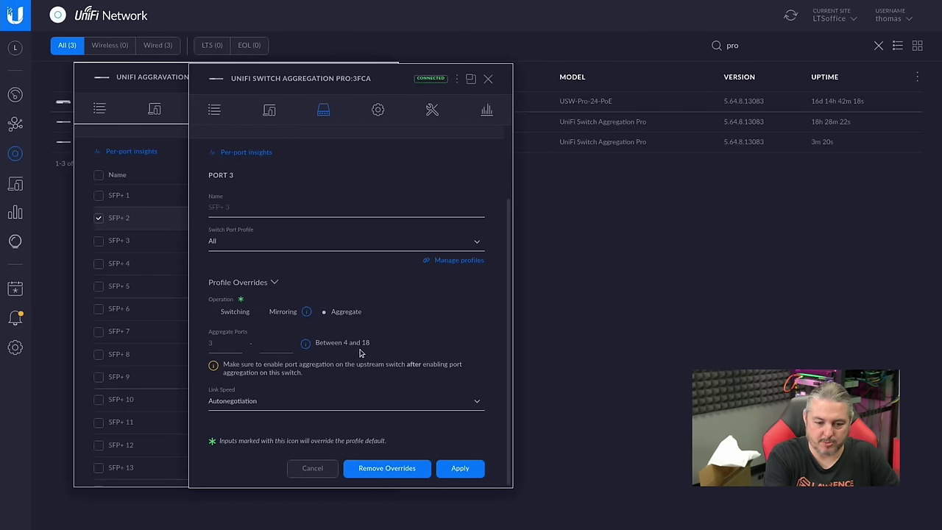
type("18")
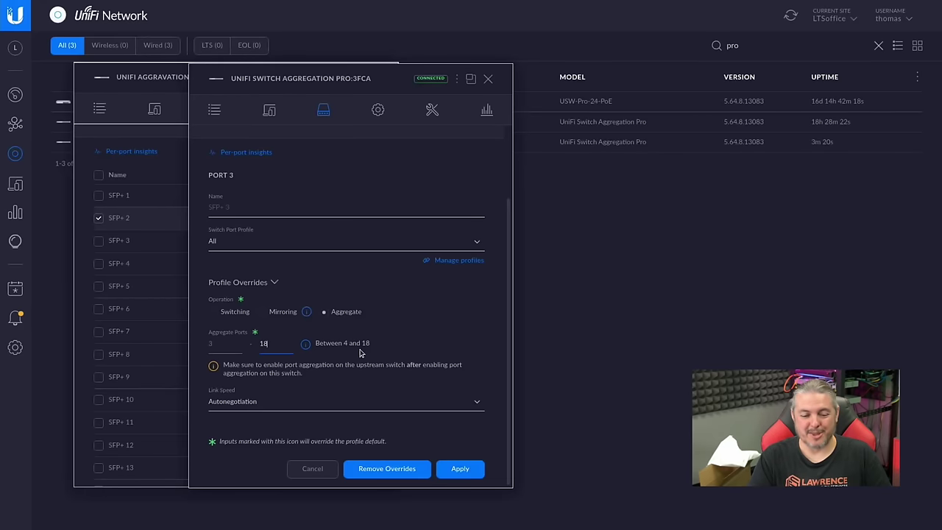
scroll(360, 353, "up", 2)
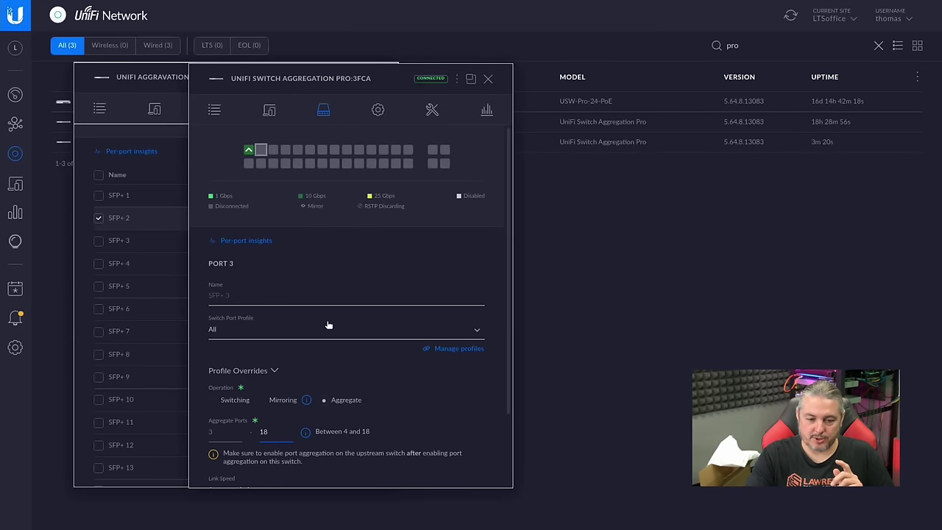
scroll(387, 414, "down", 2)
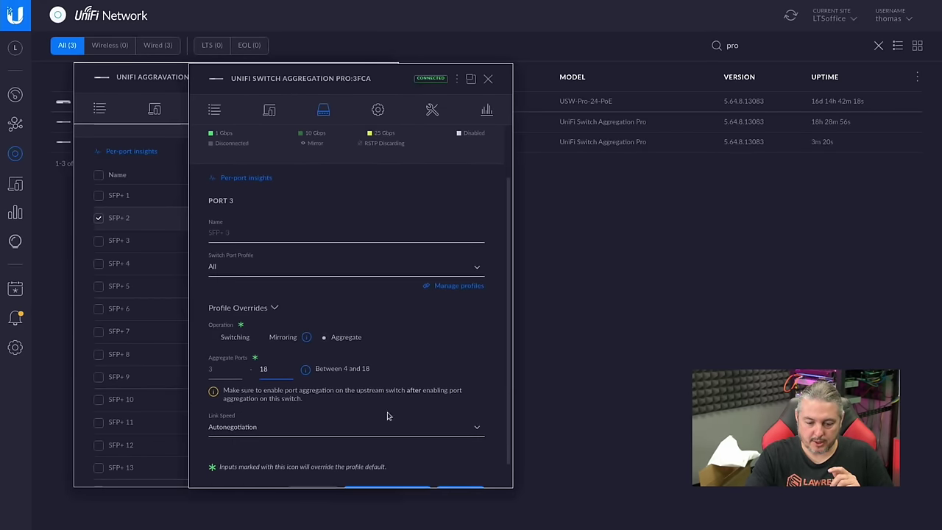
left_click(312, 469)
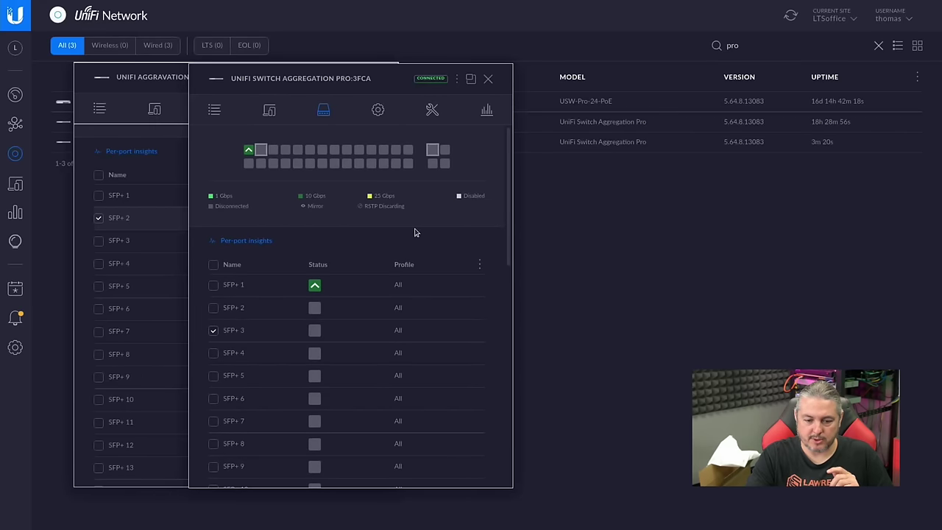
Deselect port SFP+ 3 on the 3FCA switch and open the settings of port SFP28 29.
scroll(414, 228, "down", 5)
scroll(262, 245, "up", 5)
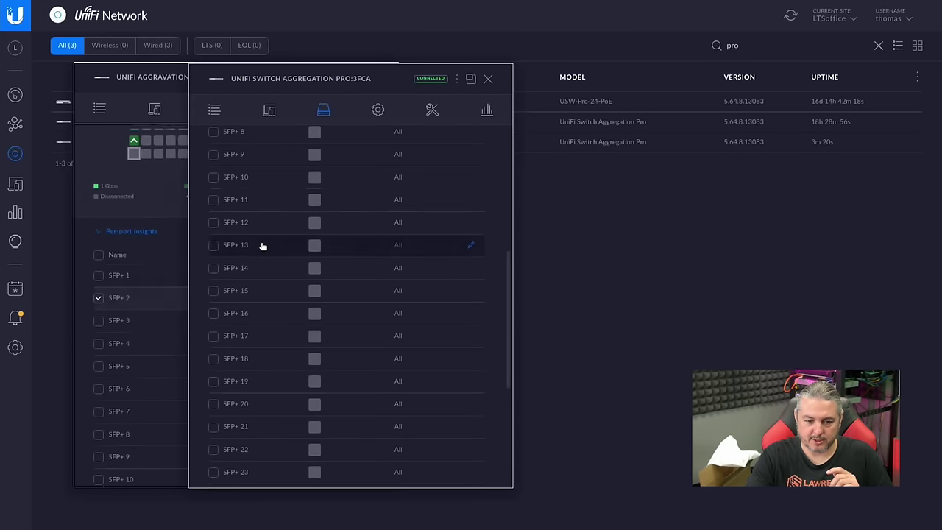
left_click(213, 226)
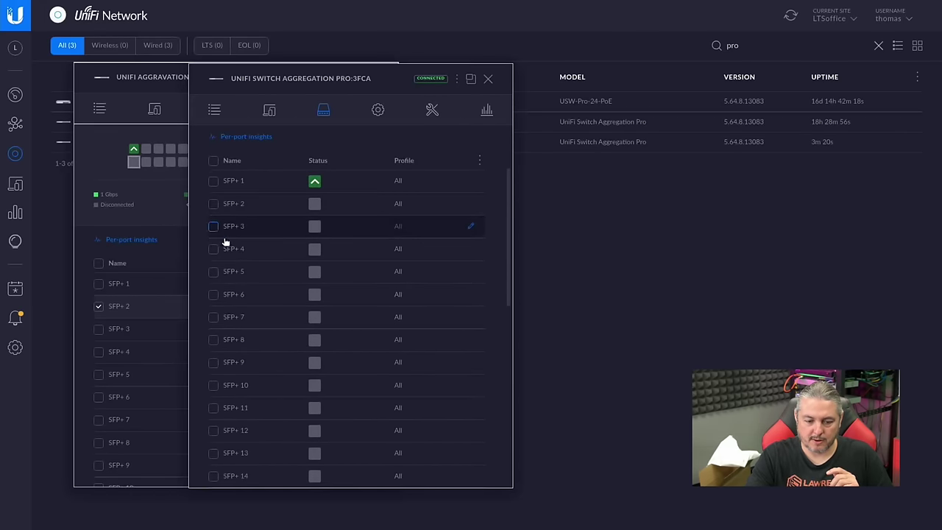
scroll(152, 420, "down", 3)
scroll(305, 399, "down", 6)
left_click(345, 385)
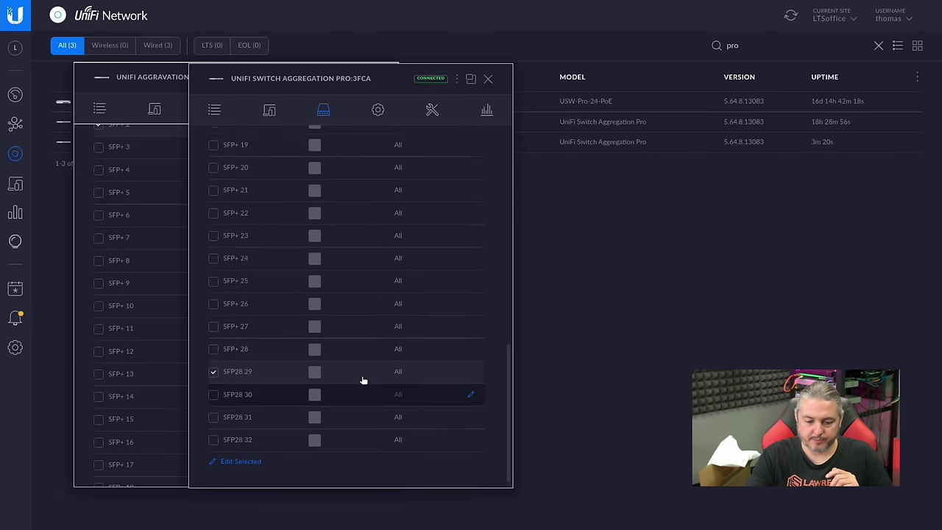
left_click(472, 366)
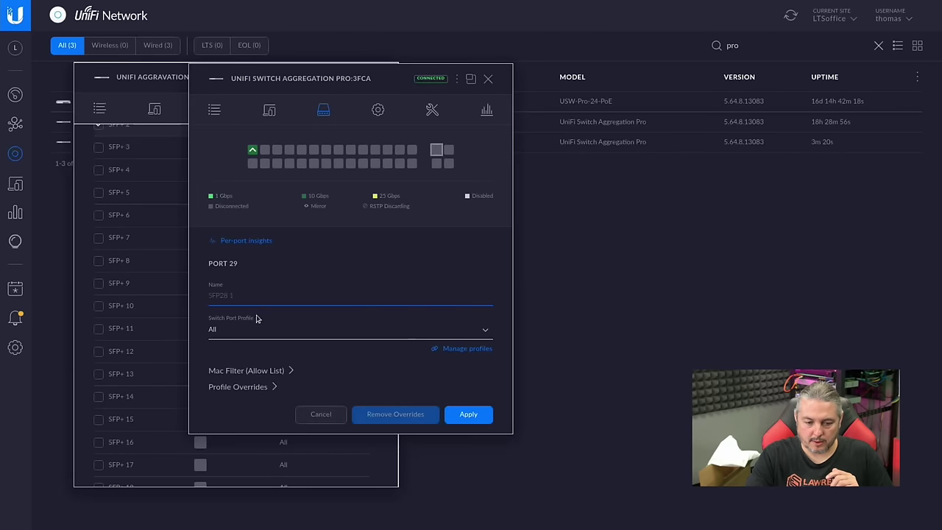
Override port 29's operation to Aggregate and set the aggregate port range to 29 through 32.
left_click(242, 386)
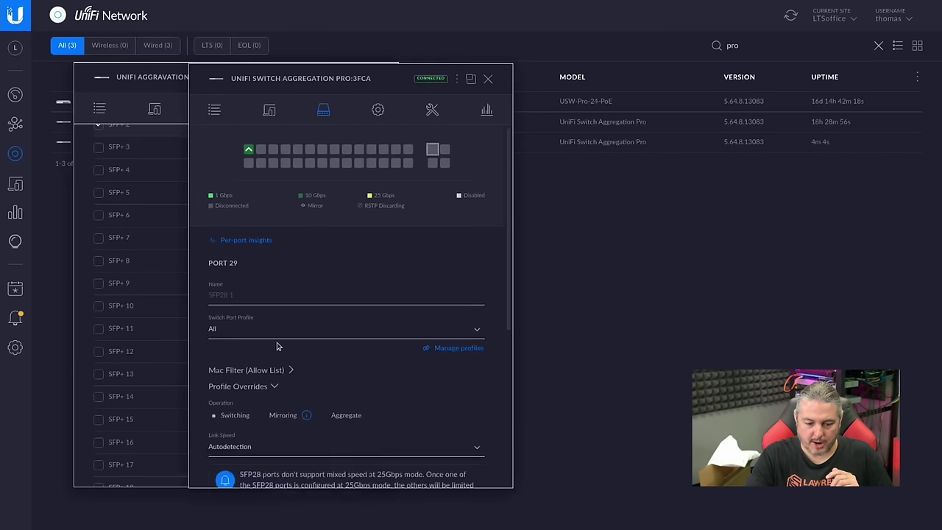
scroll(308, 294, "down", 3)
left_click(339, 185)
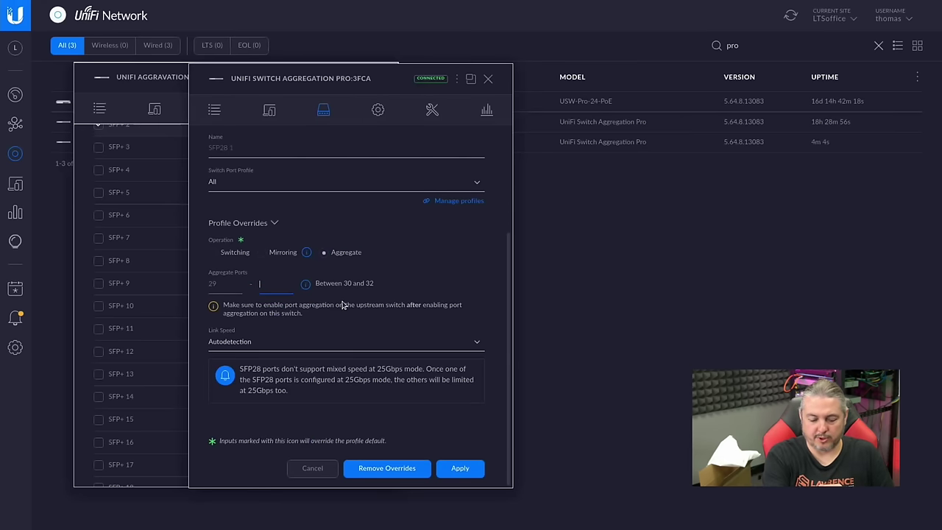
type("32")
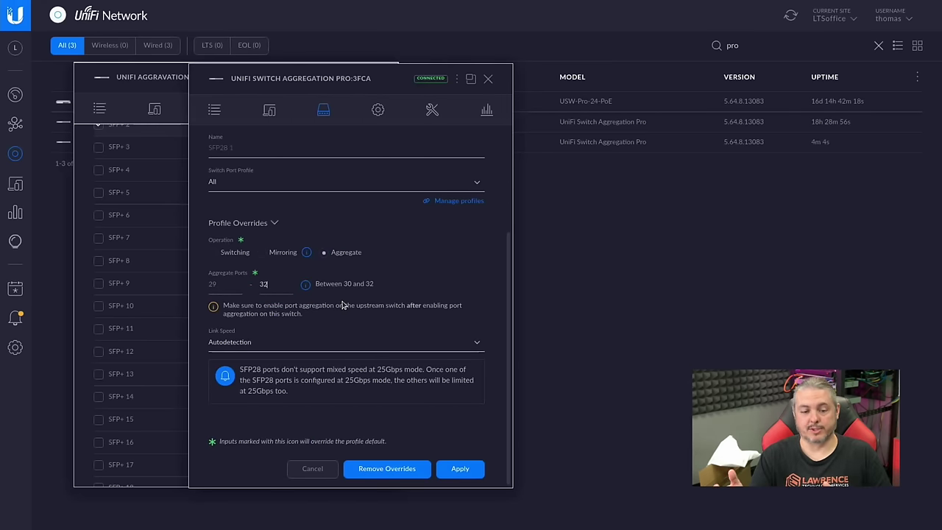